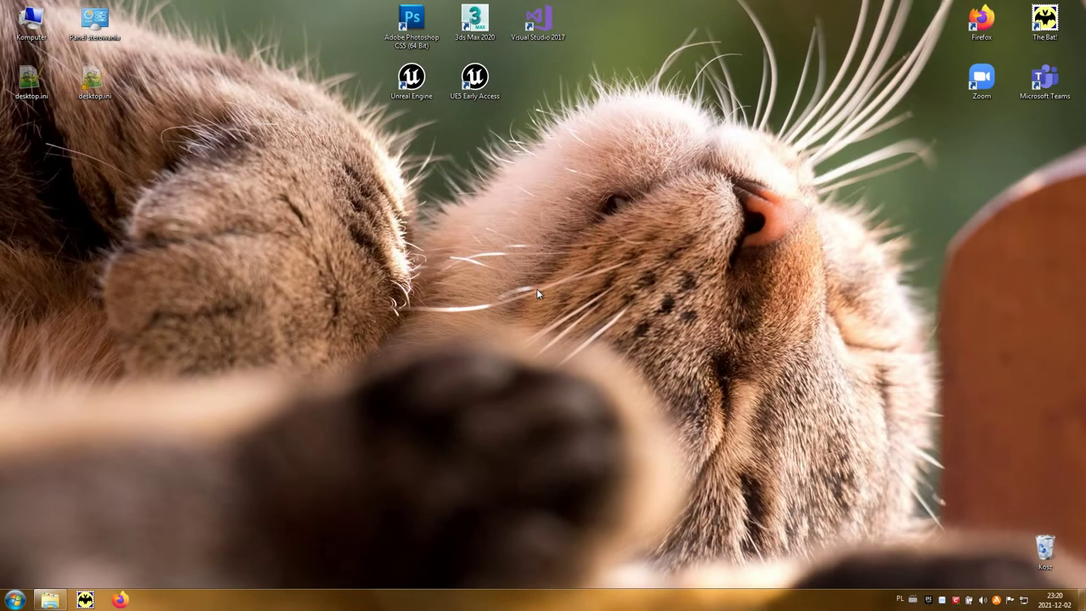
- Launch Unreal Engine 4.27.1 from its desktop shortcut to reach the project browser
double_click(433, 82)
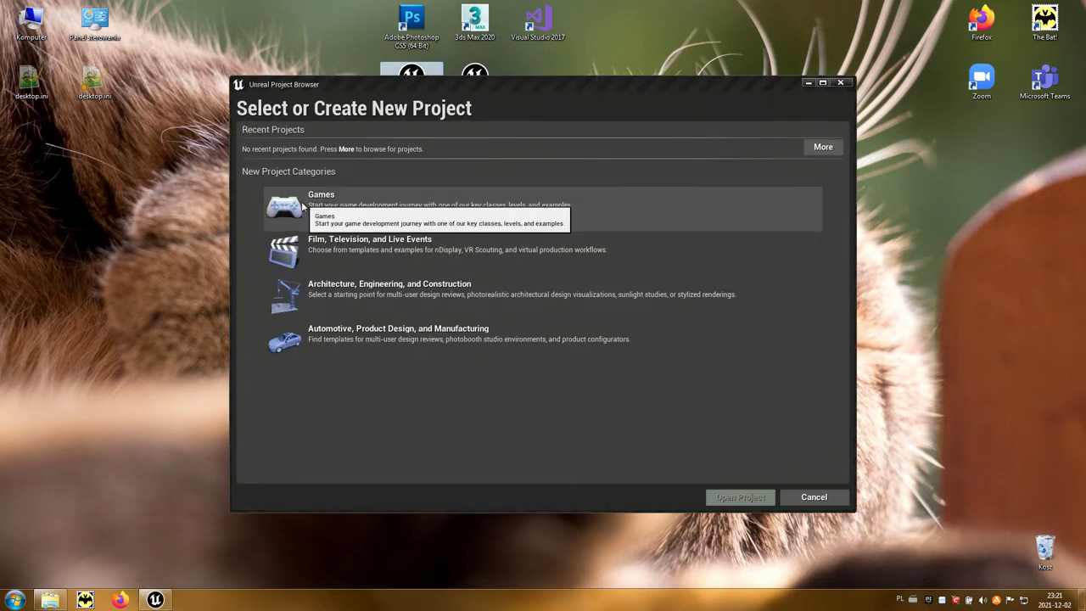
- Create the Games project MyProject from the First Person Blueprint template in C:\Unreal Projects
click(335, 204)
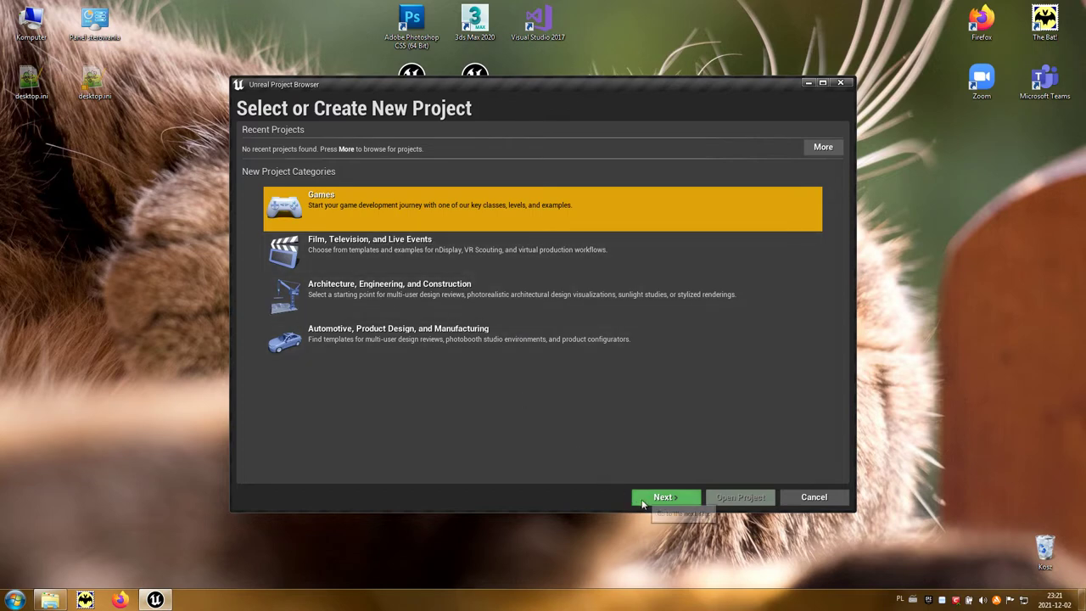
click(692, 503)
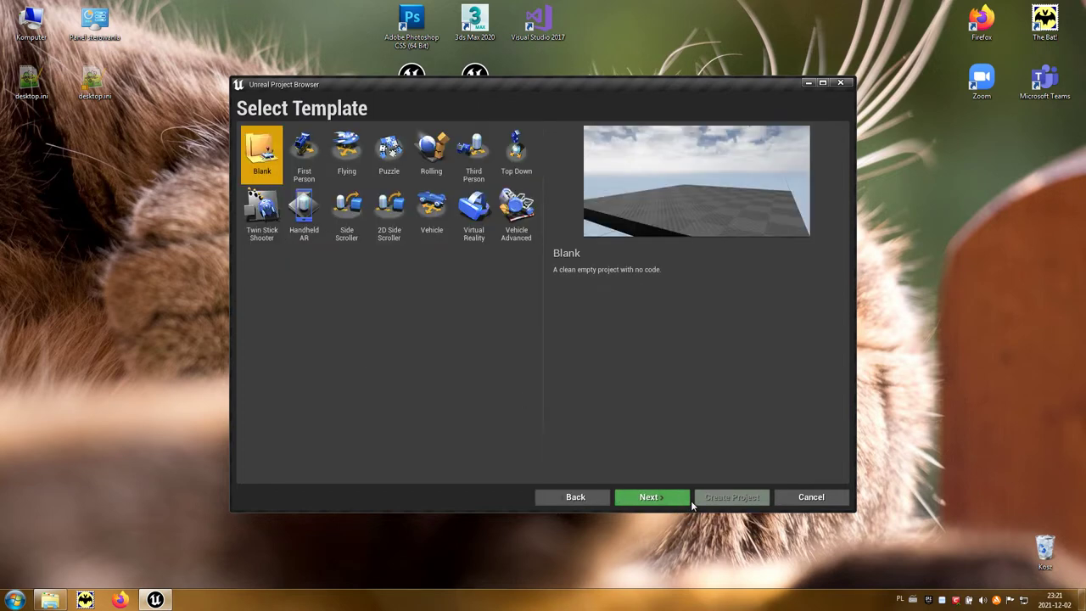
click(315, 175)
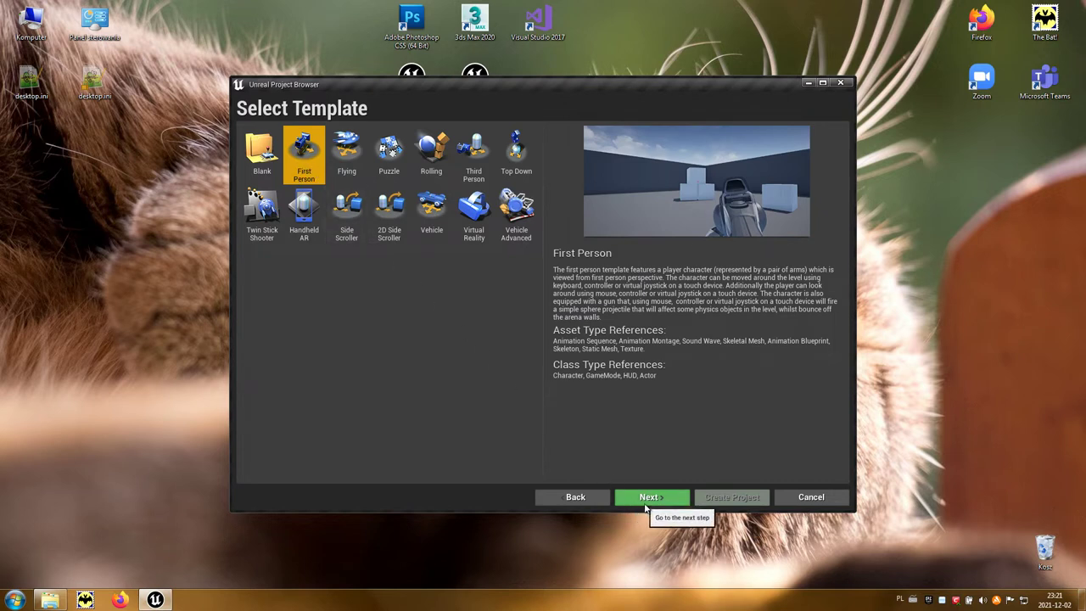
click(677, 505)
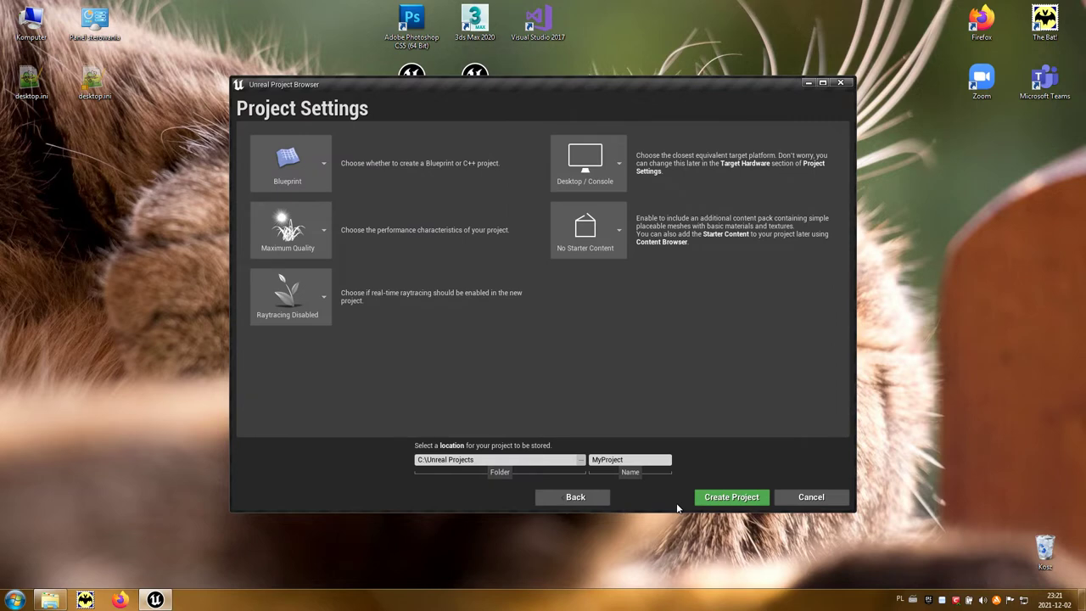
click(731, 503)
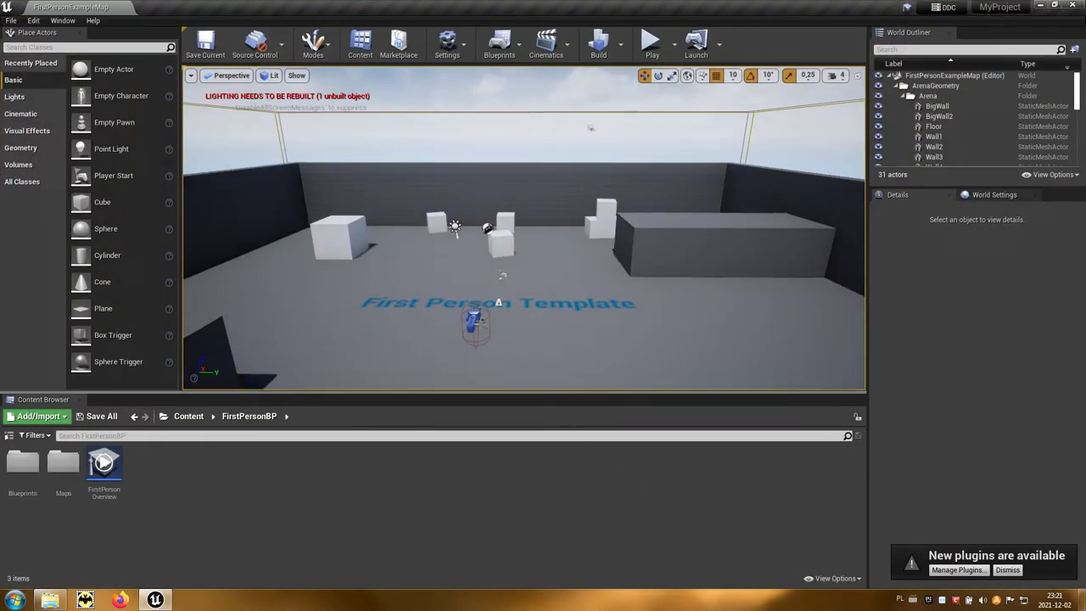
- Select FirstPersonCharacter in FirstPersonExampleMap to inspect it, then clear the selection
click(474, 320)
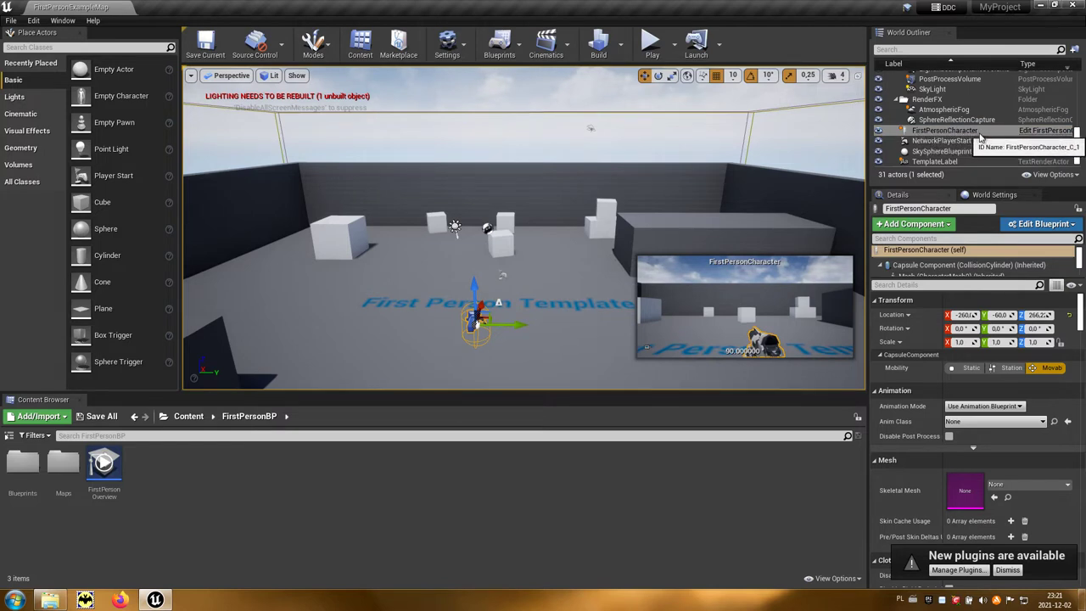
key(Escape)
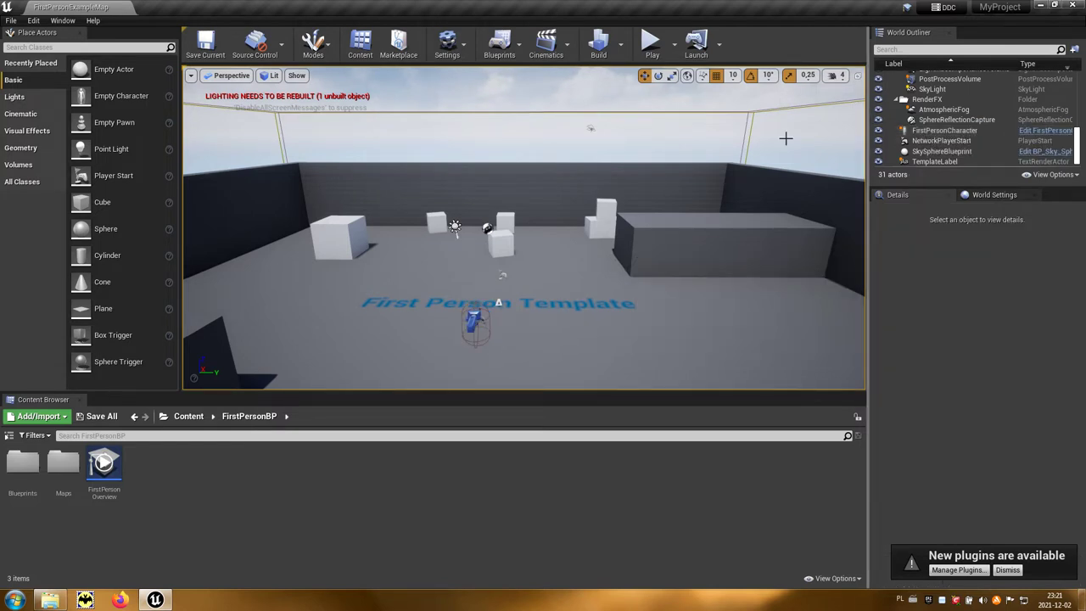
- Open Take Recorder via Window > Cinematics and move the Sequencer window off it
click(78, 25)
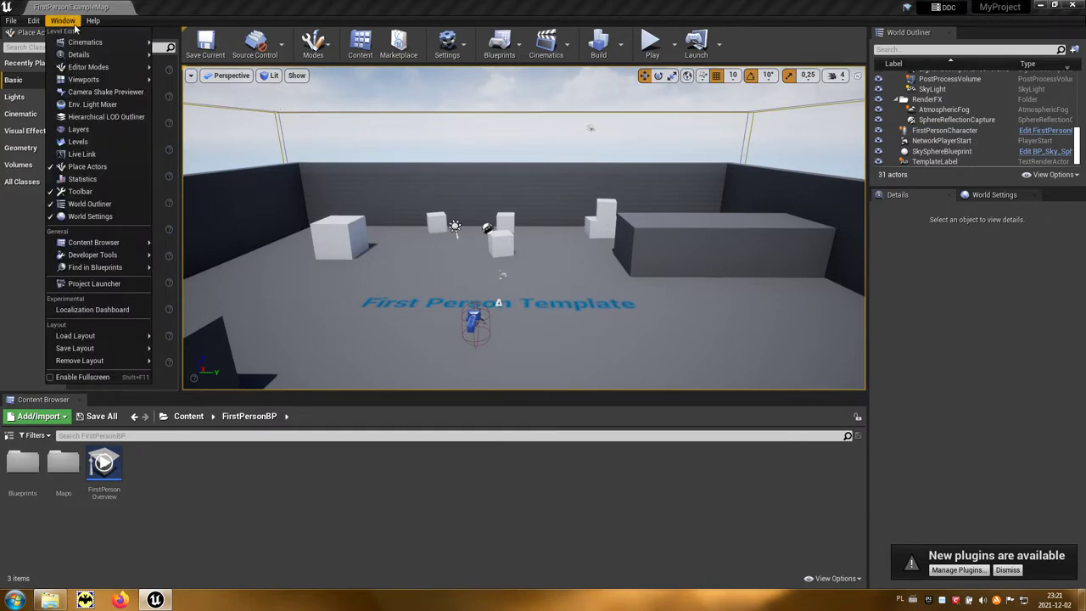
mouse_move(61, 43)
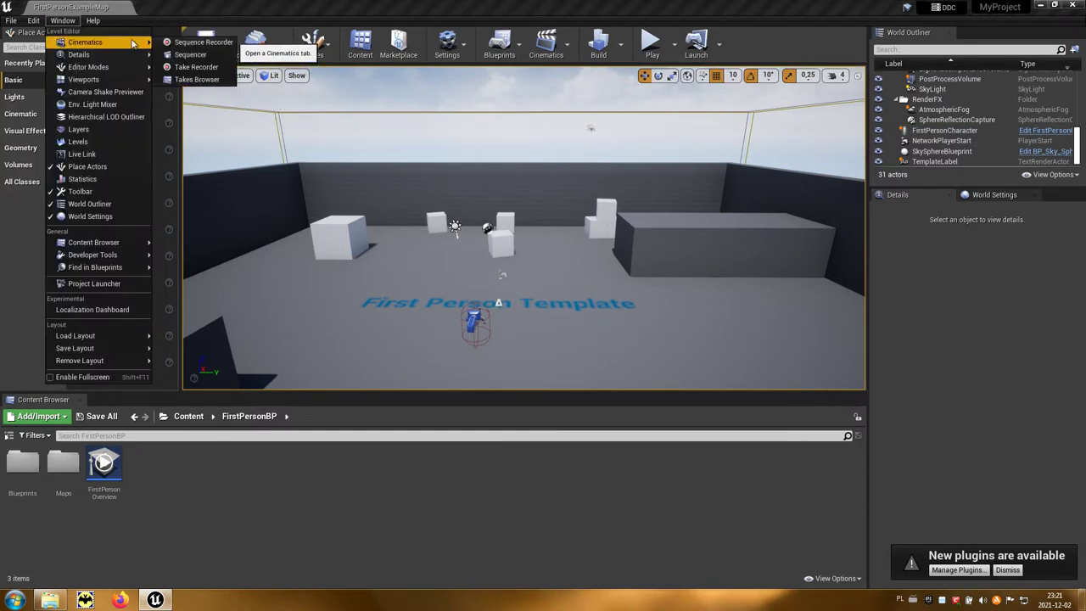
click(196, 67)
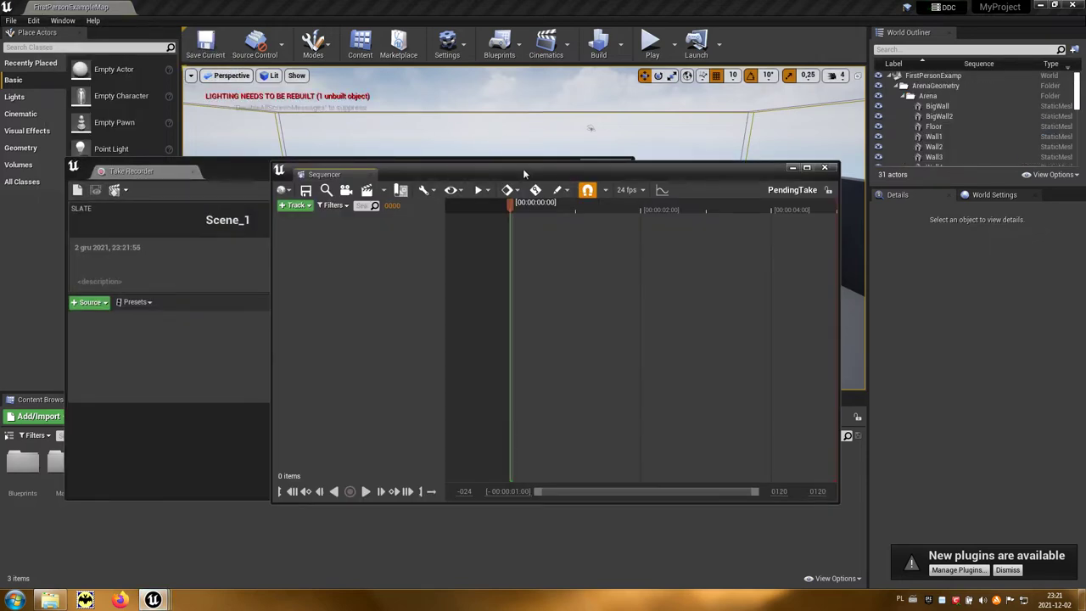
drag(523, 173, 546, 412)
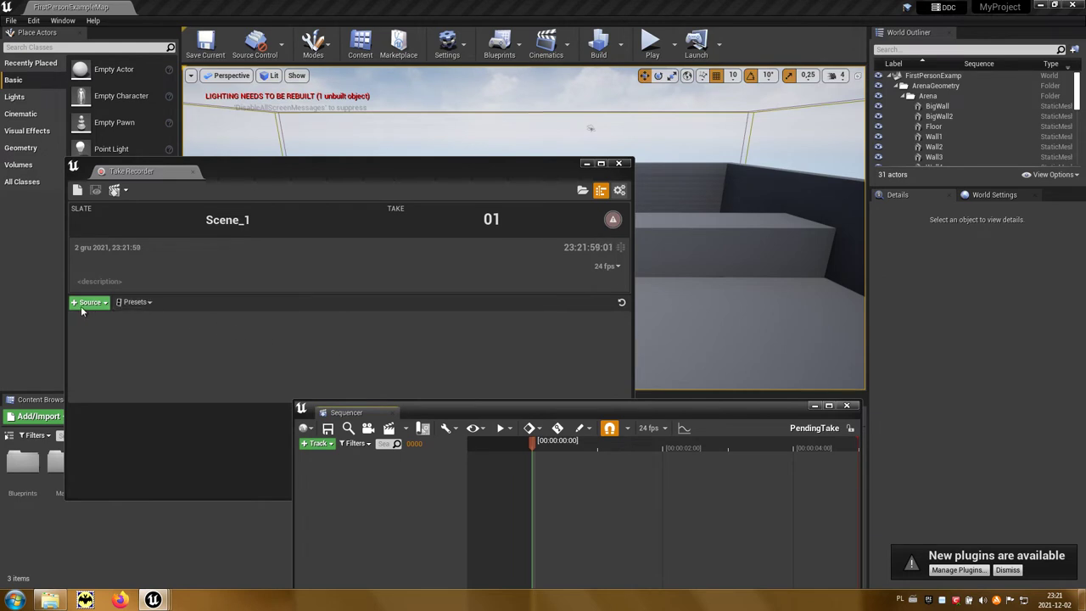
- Add FirstPersonCharacter as a Take Recorder source and move the recorder to the bottom-left
click(102, 307)
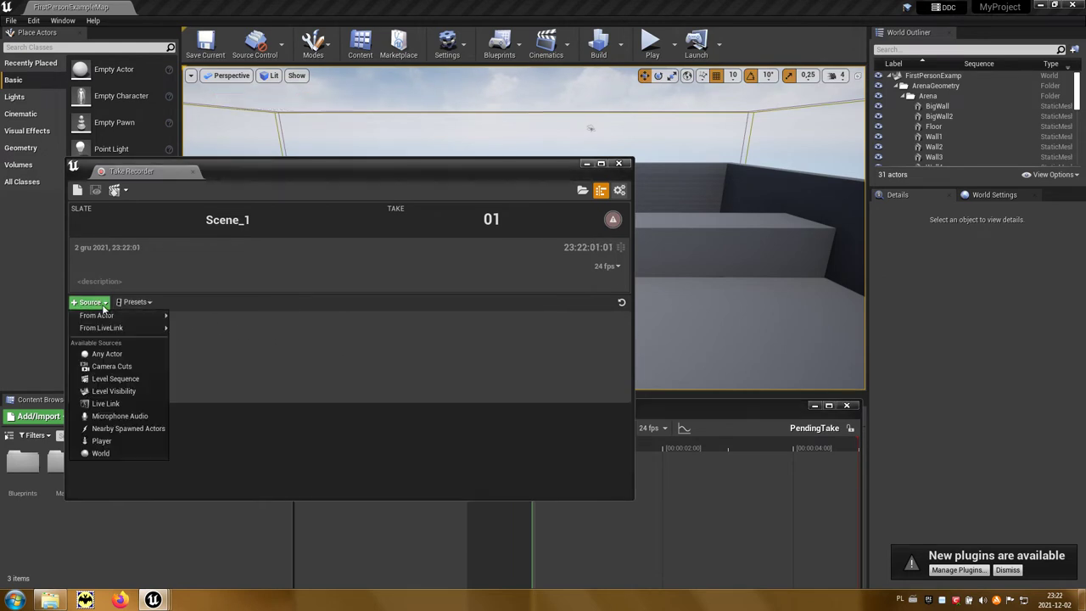
mouse_move(108, 317)
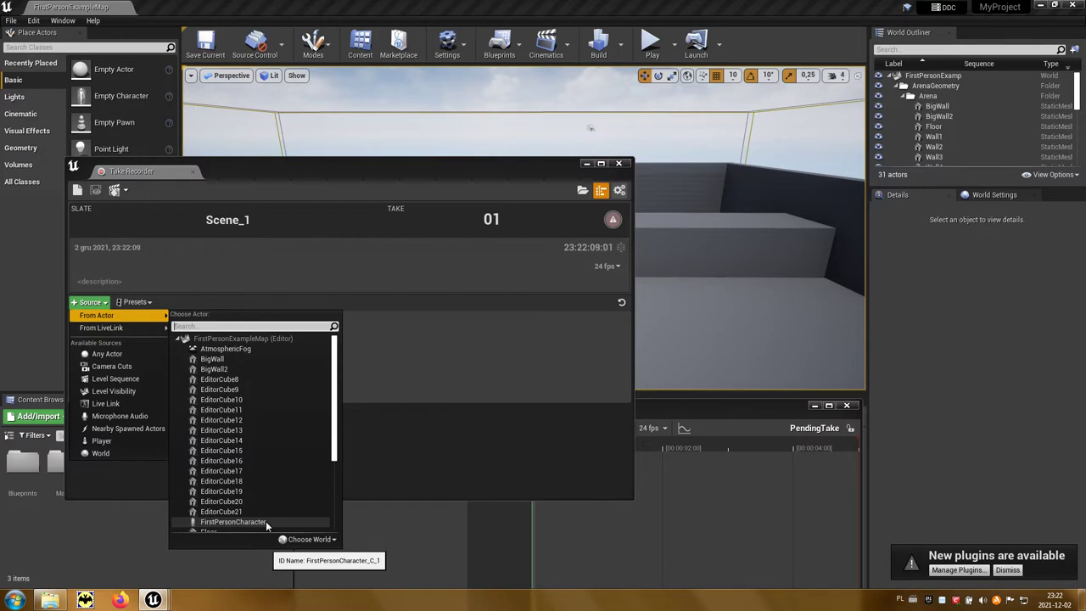
click(266, 523)
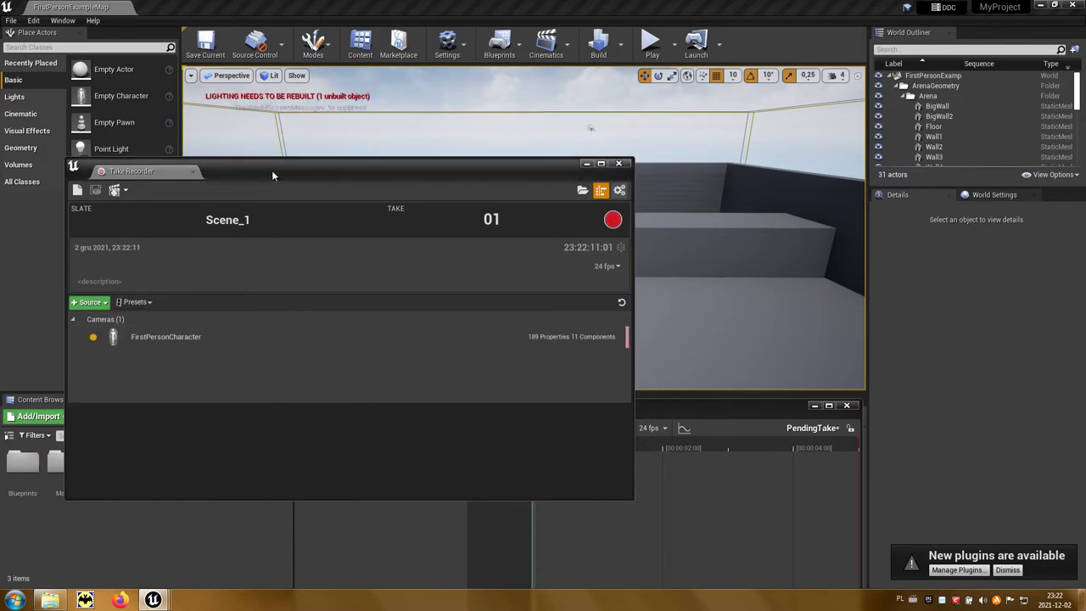
drag(274, 176, 237, 417)
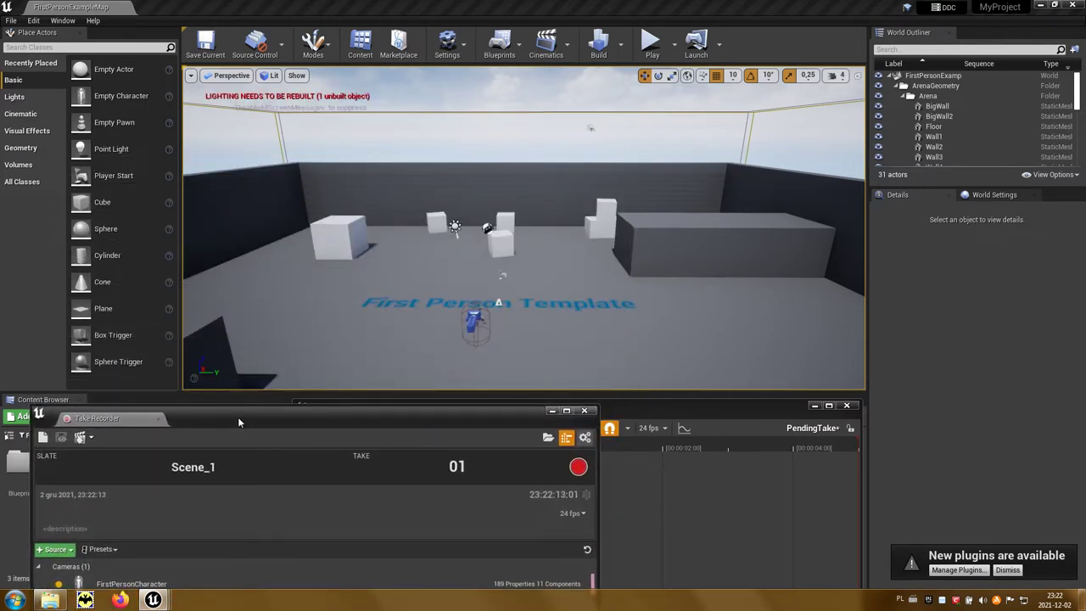
- Play the level and record Scene_1 take 01 while walking toward the cubes, then stop
click(653, 49)
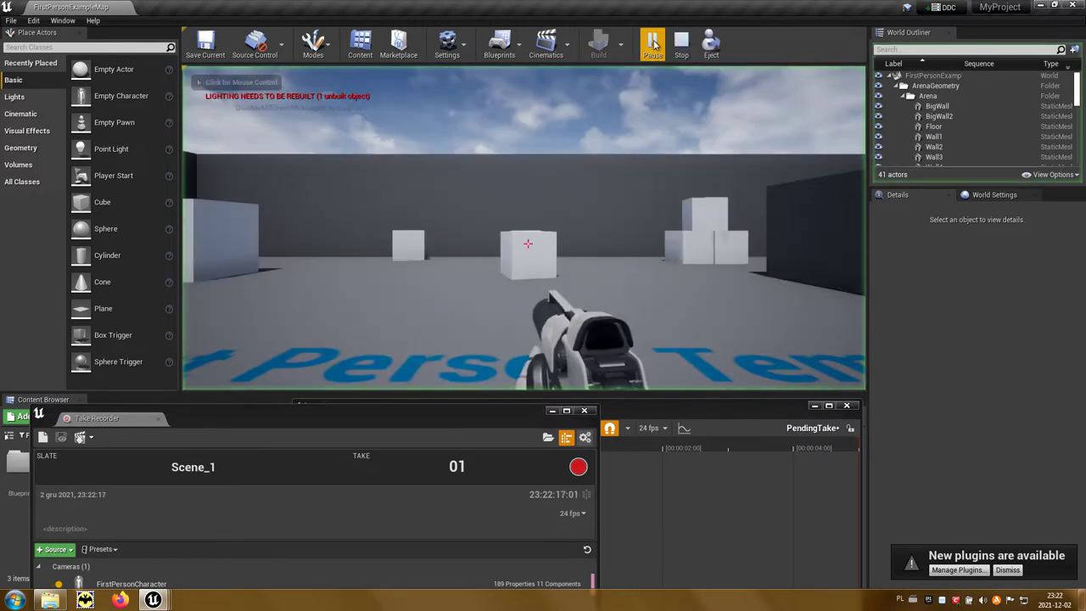
click(579, 468)
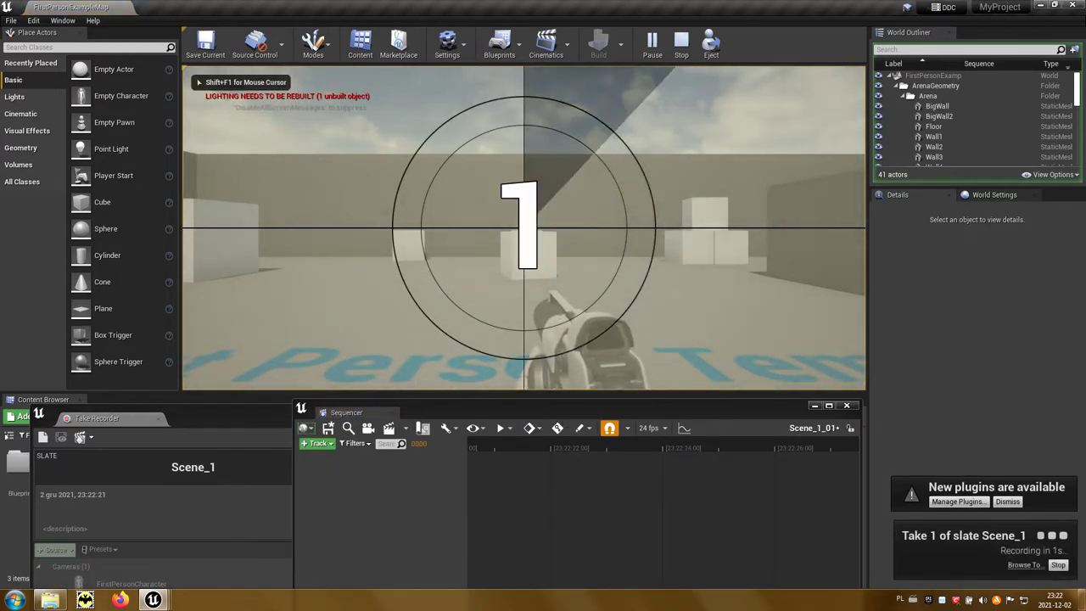
key(w)
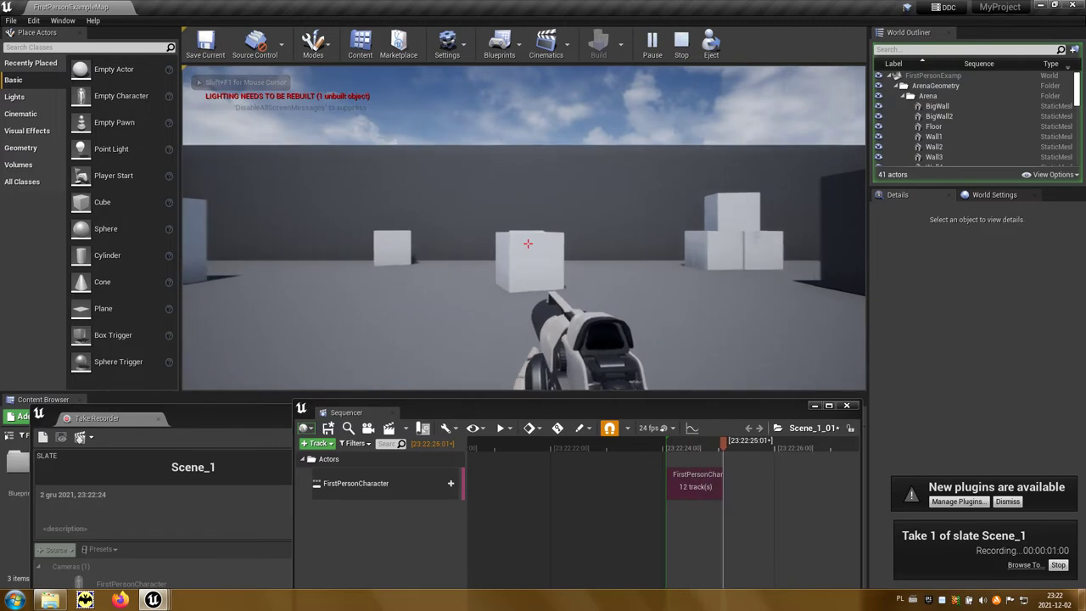
key(w)
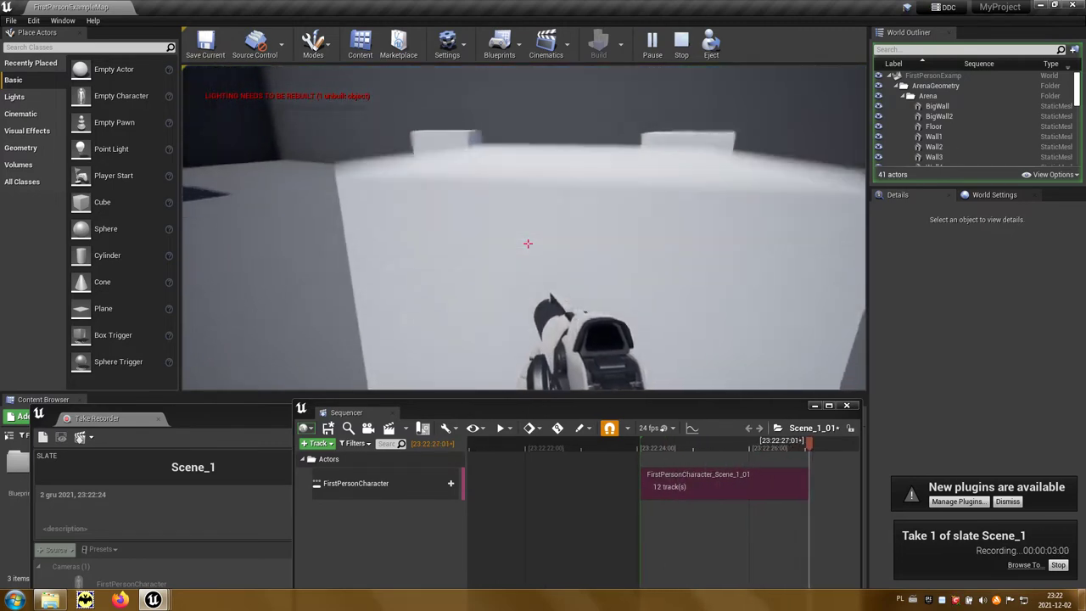
key(w)
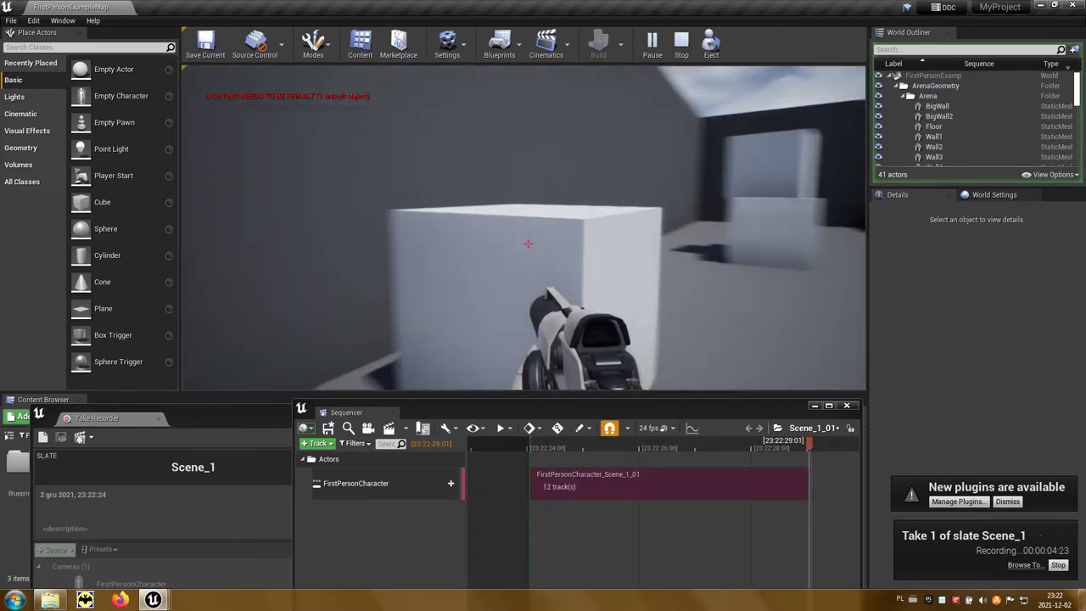
key(w)
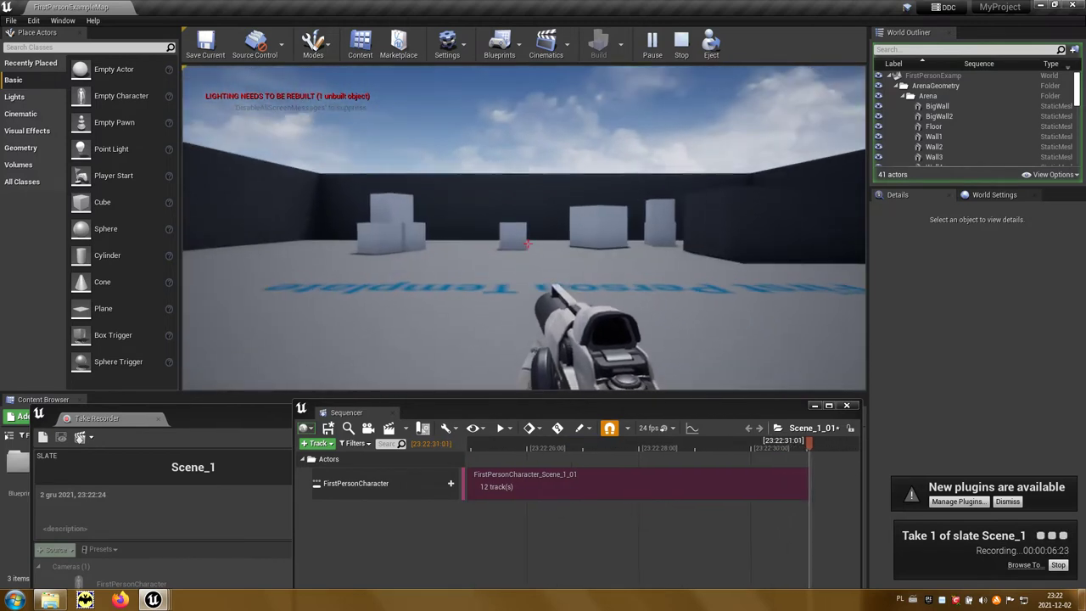
key(Escape)
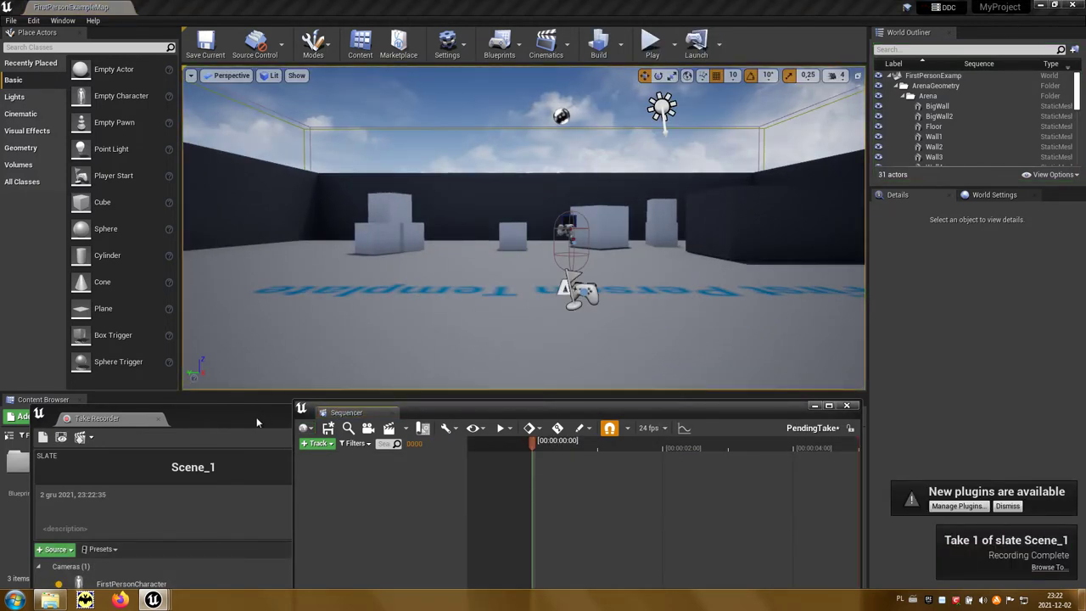
- Undock Take Recorder and review the Scene_1_01 take in a fully visible Sequencer window
drag(256, 417, 266, 153)
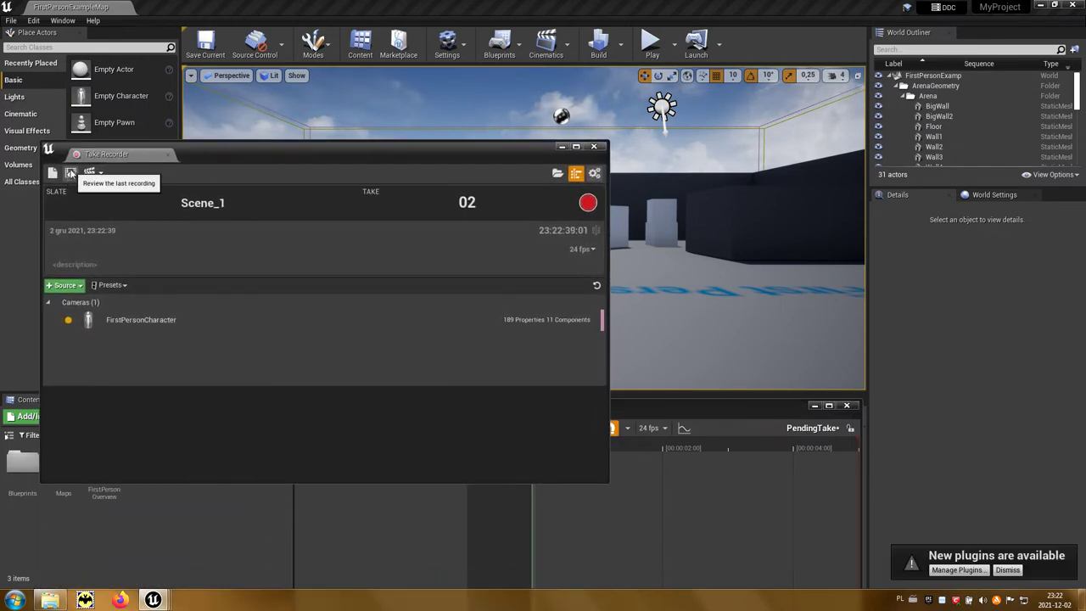
click(72, 175)
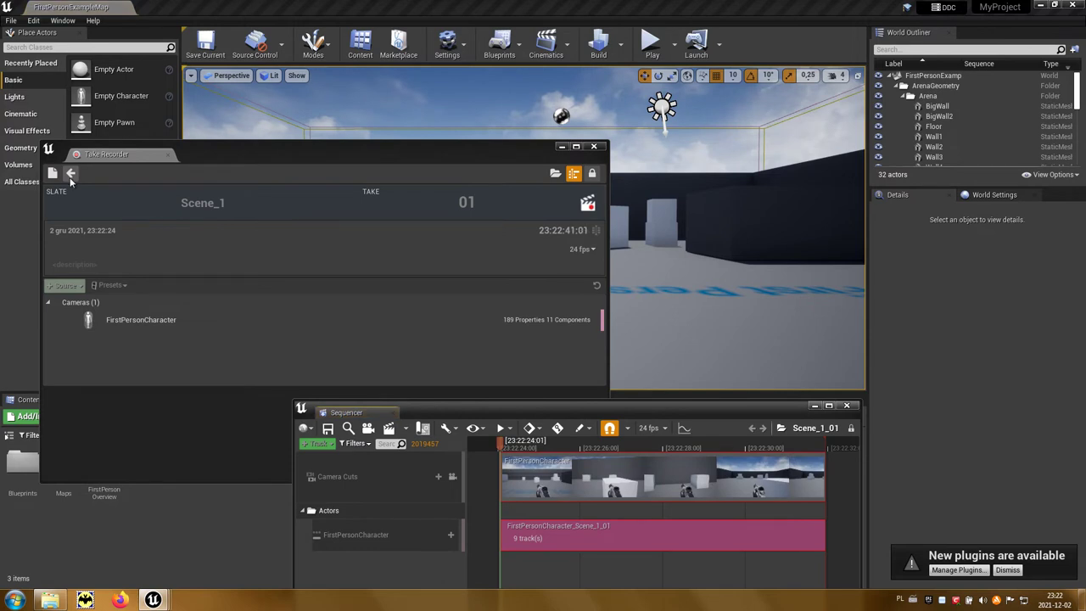
drag(450, 414, 414, 189)
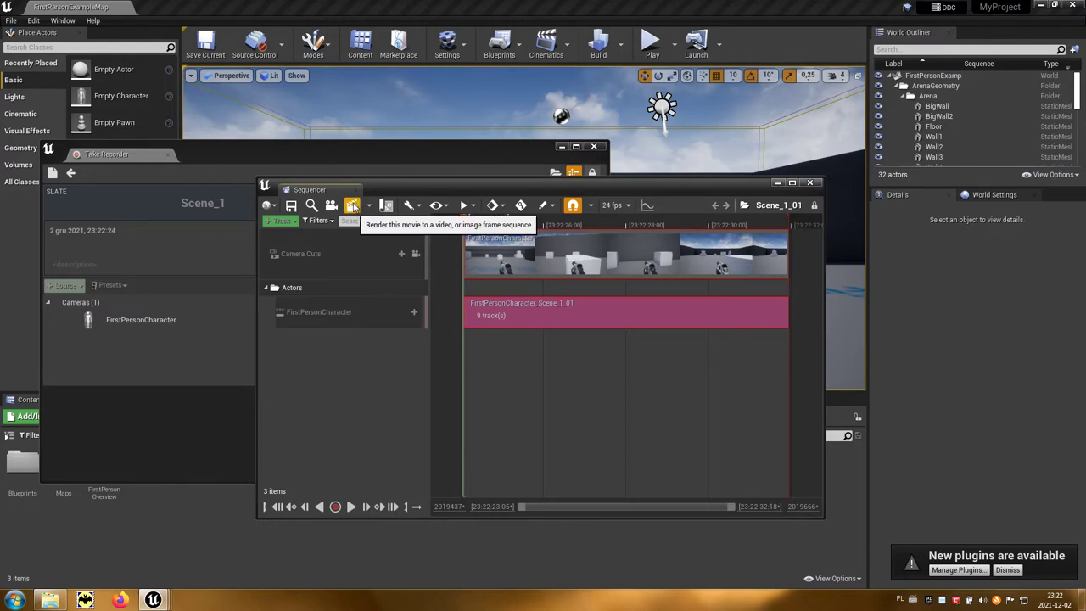
- Set Render Movie to a custom 50 fps, 1920 x 1080 resolution and compression quality 100
click(353, 207)
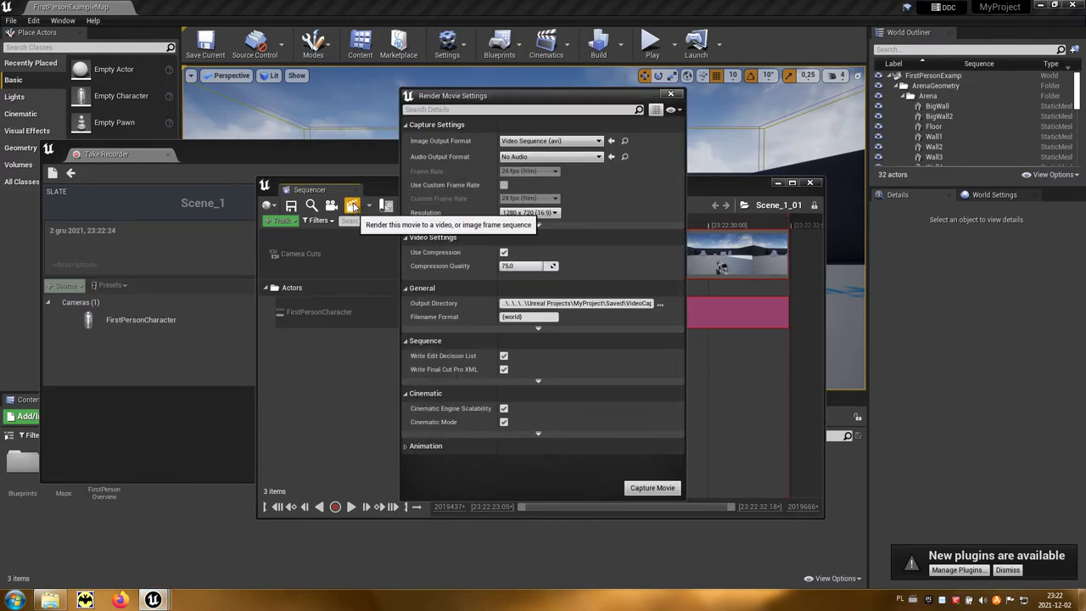
click(504, 185)
click(554, 199)
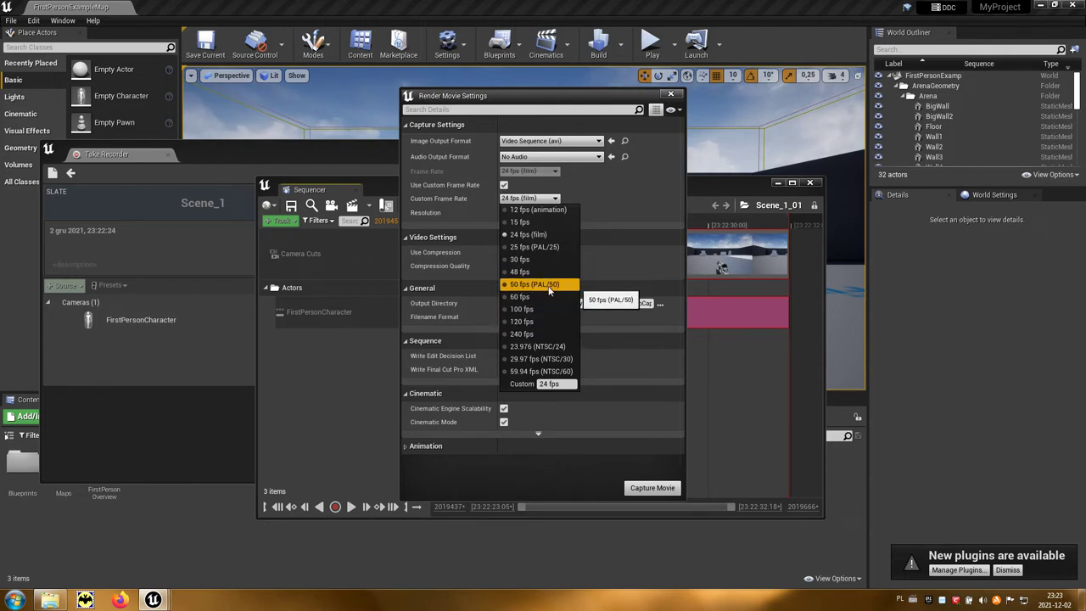
click(560, 291)
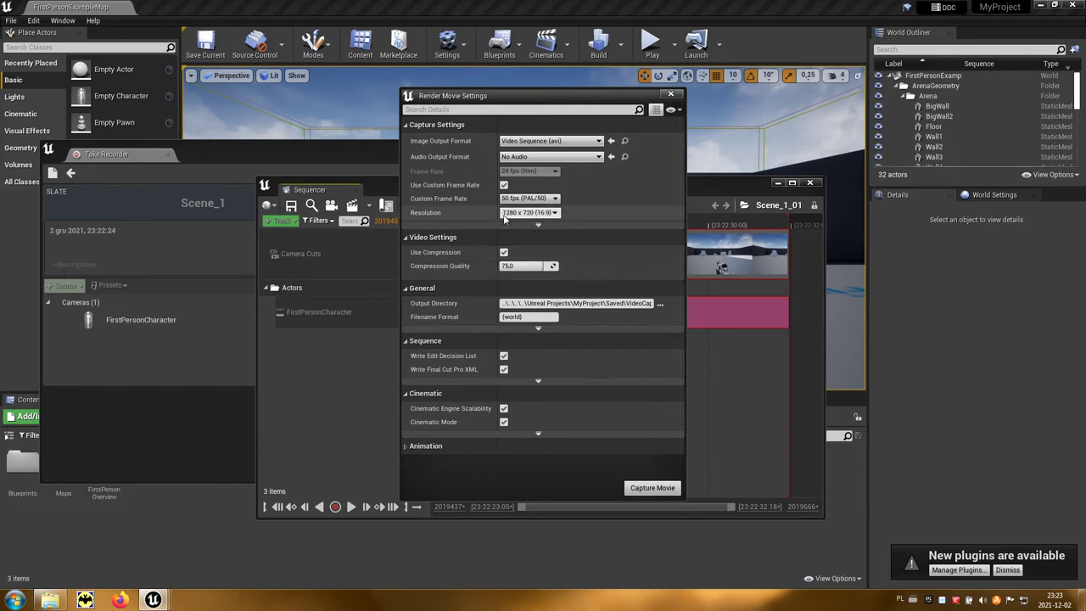
click(548, 215)
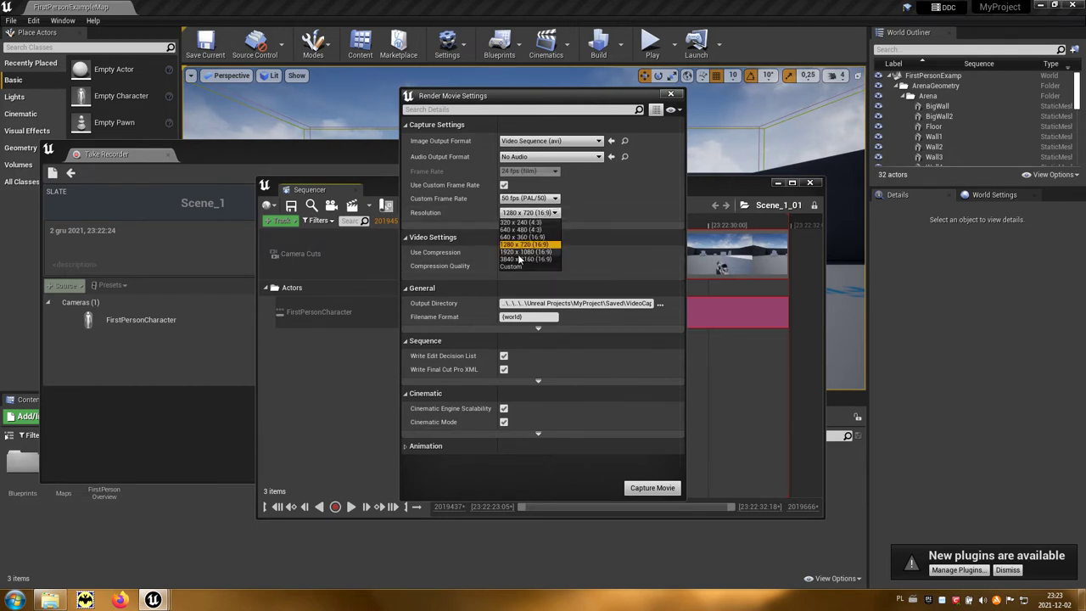
click(519, 252)
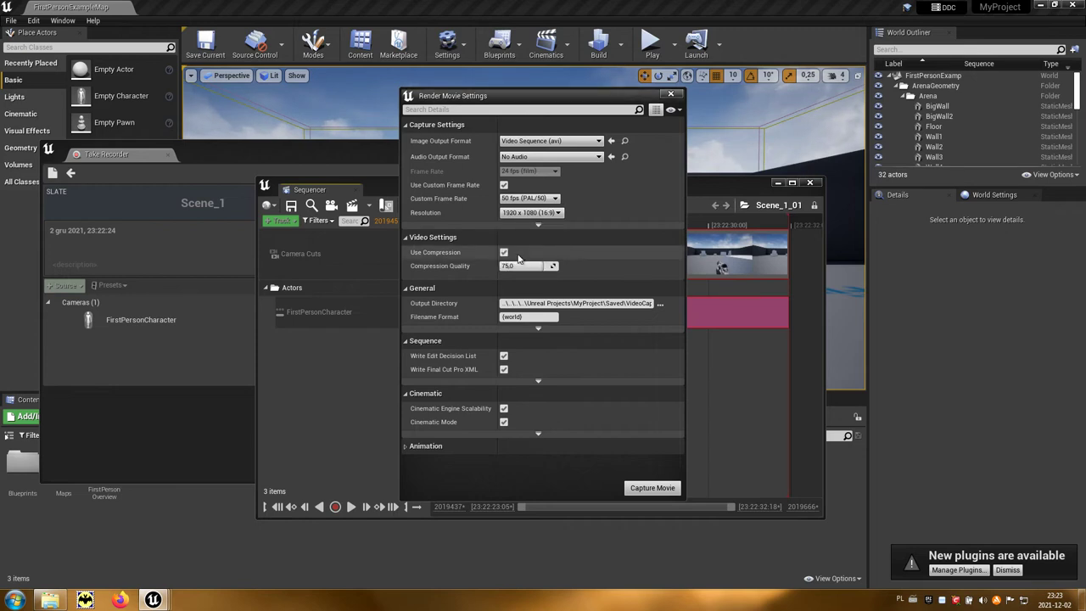
click(521, 267)
text(100)
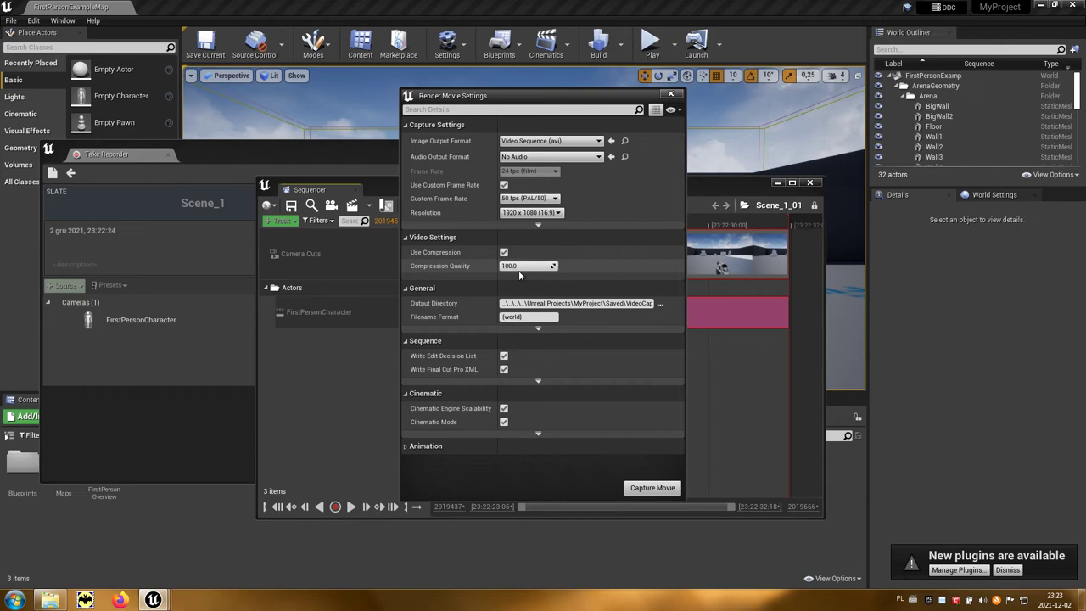
key(Return)
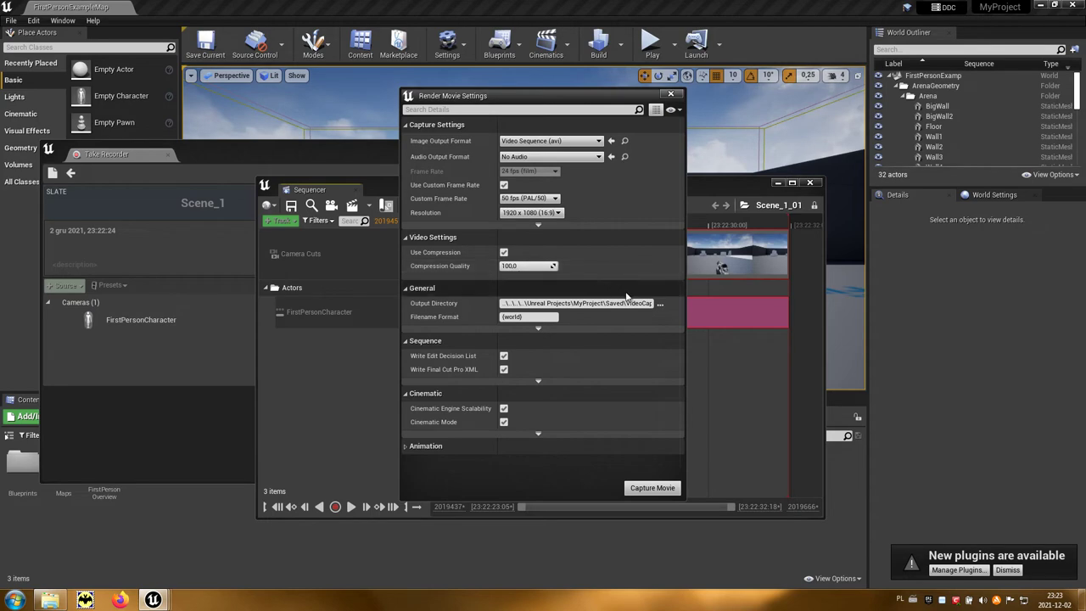
click(659, 304)
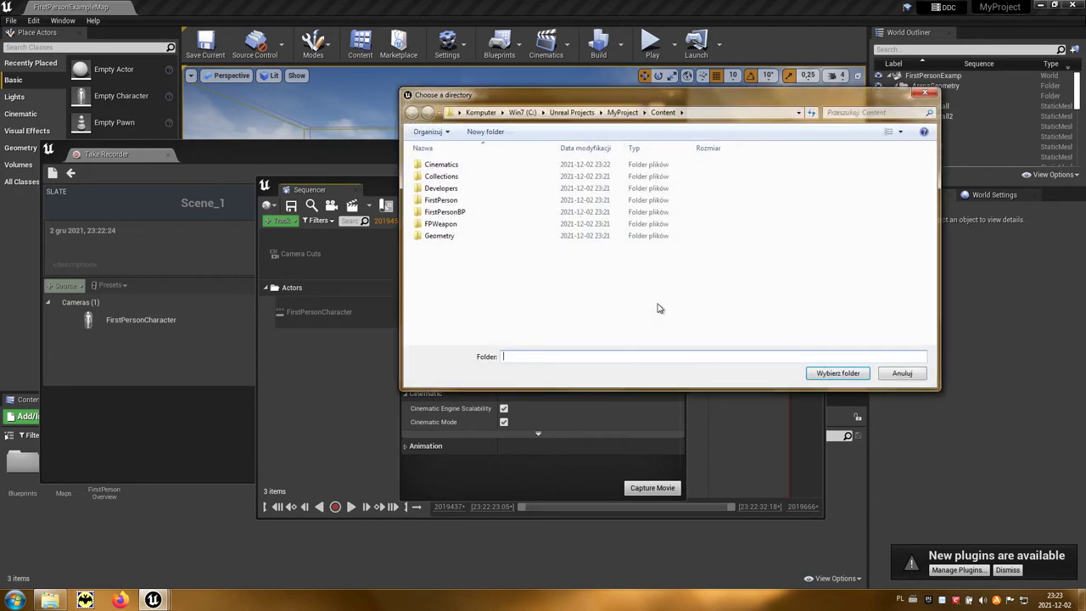
- Go up to the Unreal Projects folder and select it as the movie output directory
click(572, 113)
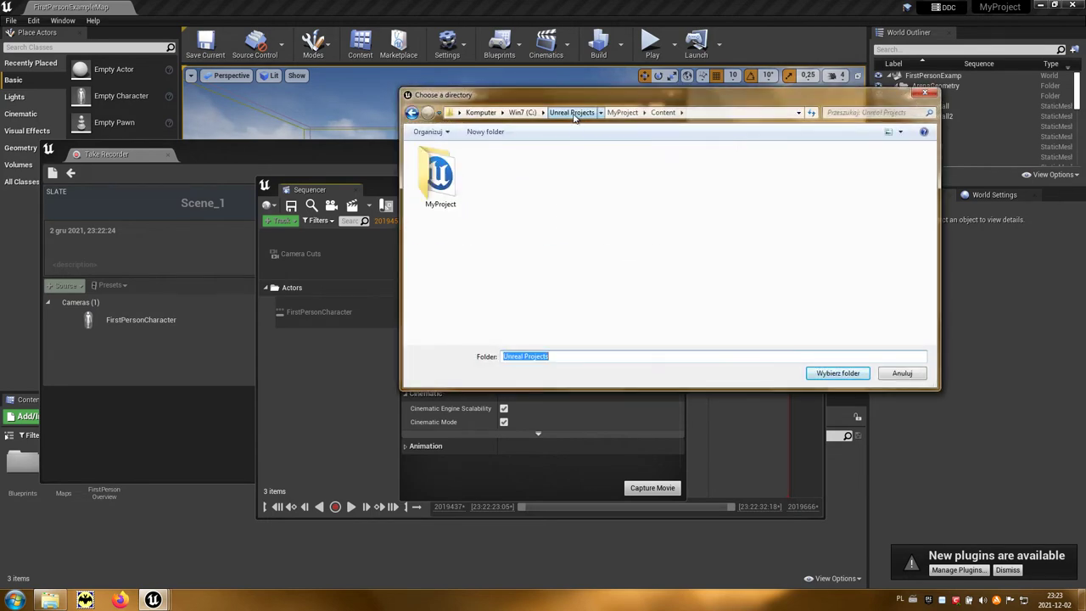
click(838, 374)
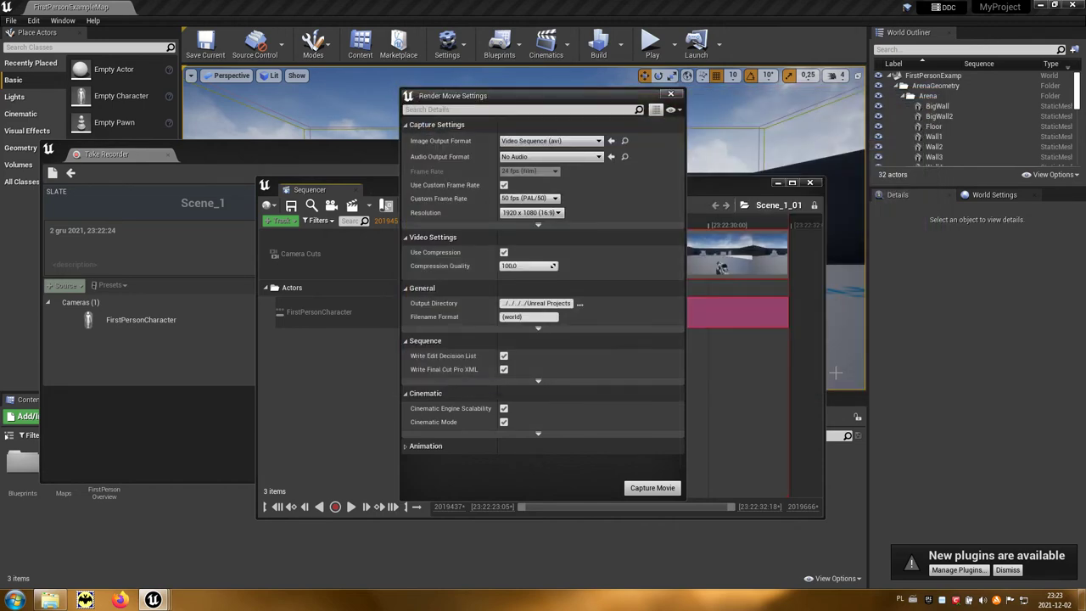
- Run Capture Movie to render the take to AVI and wait for Capture Finished
click(656, 489)
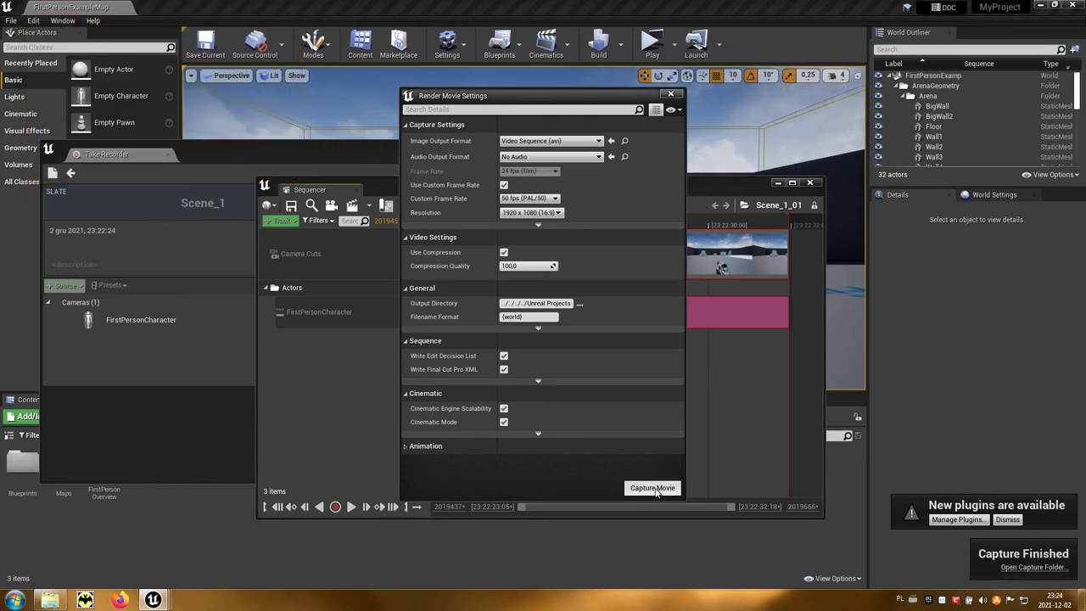
- Open Unreal Projects and select FirstPersonExampleMap.avi to confirm 1920 x 1080, 7 seconds, 344 MB
click(52, 601)
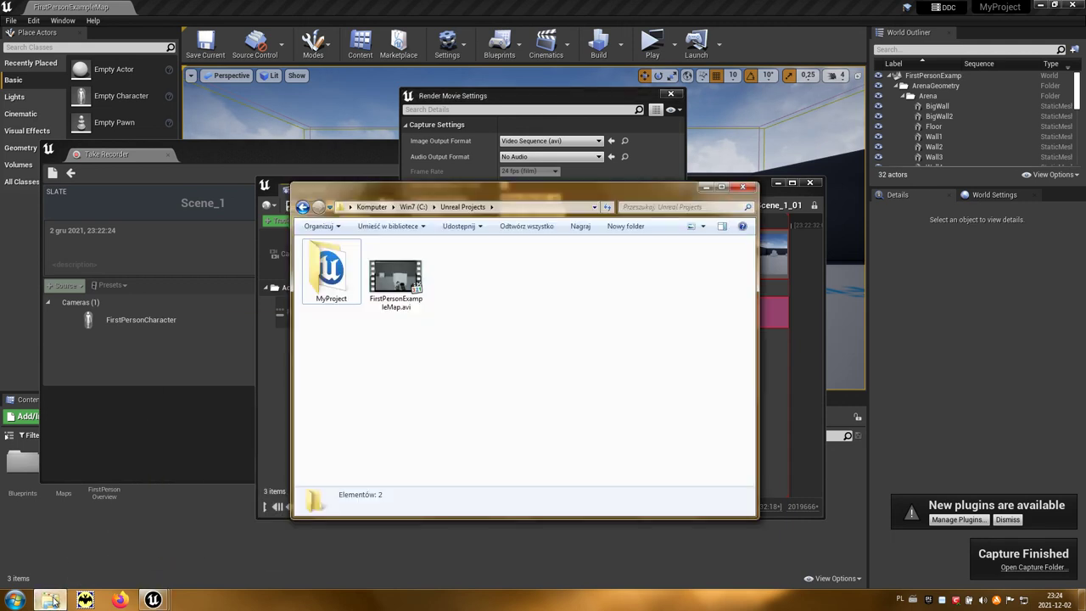
click(380, 312)
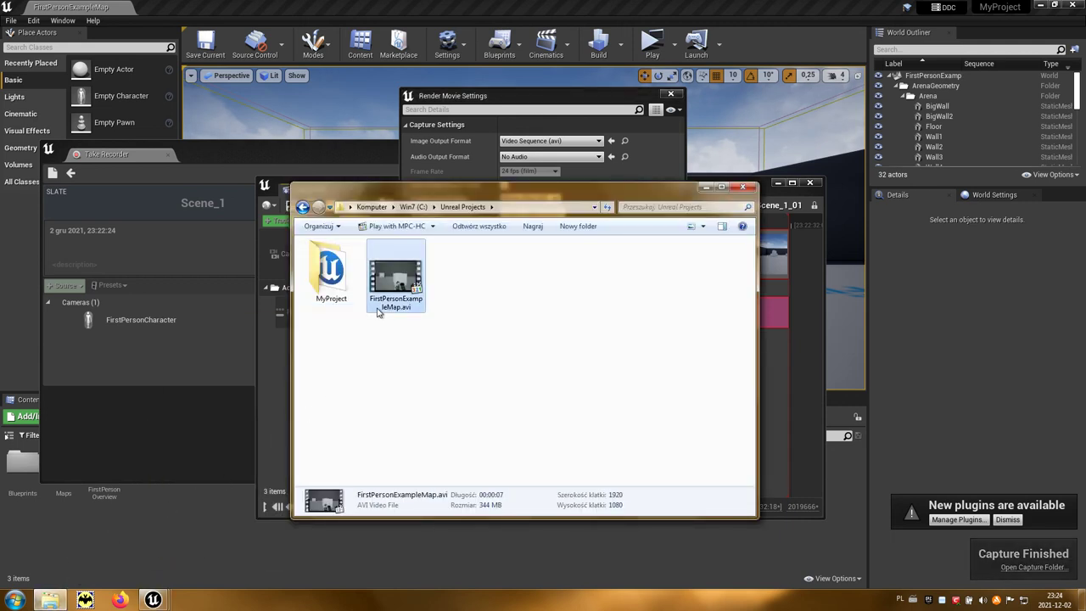